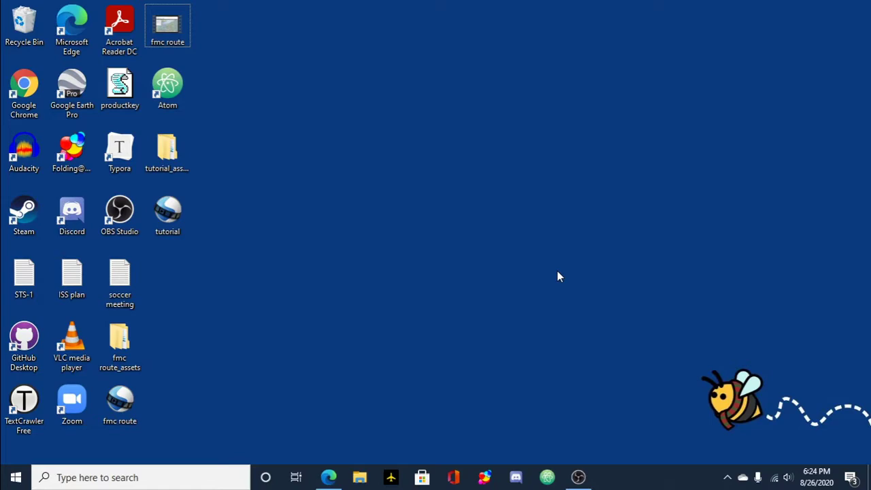
Switch to Microsoft Edge and open the Releases page of the GeoFS-Autoland repository.
key("alt+Tab")
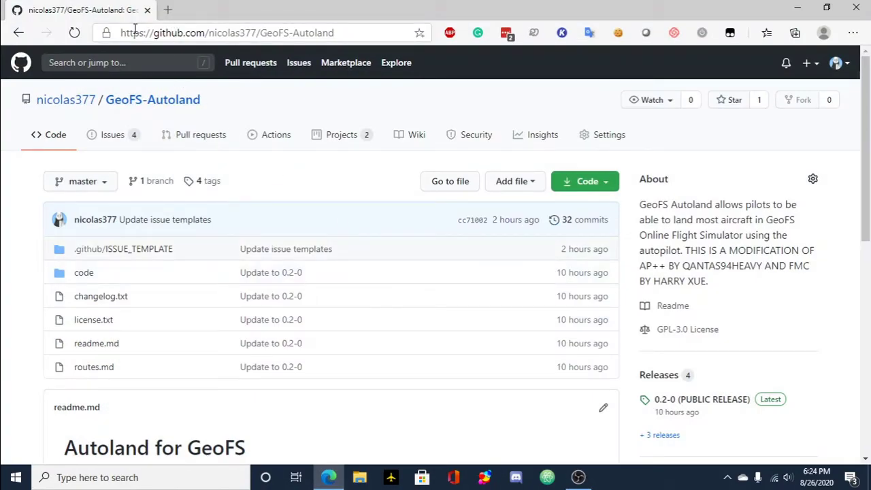
left_click_drag(135, 30, 423, 30)
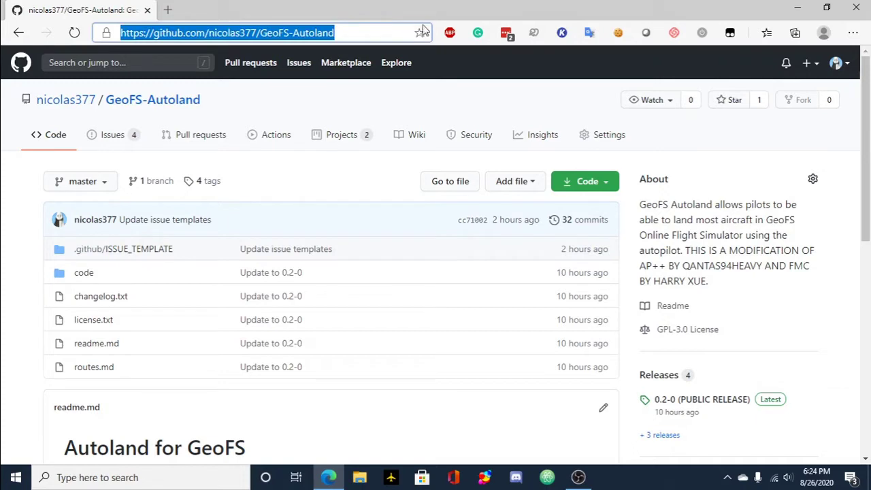
left_click(304, 190)
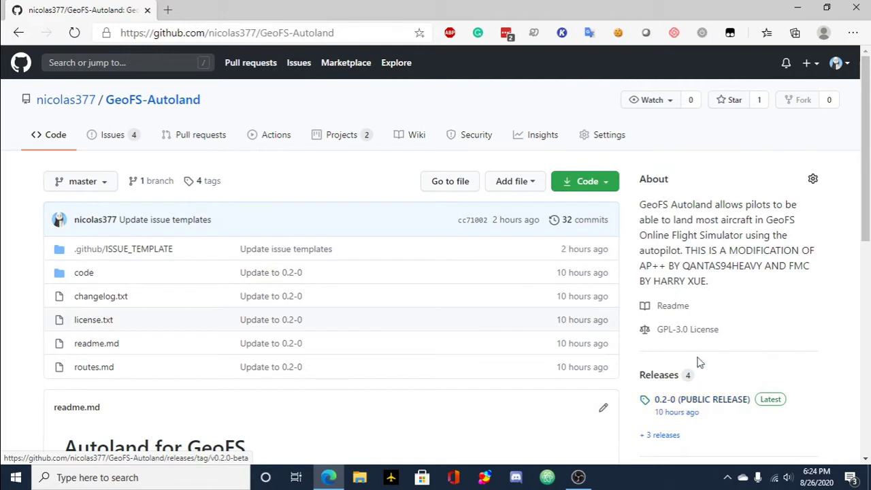
left_click(667, 375)
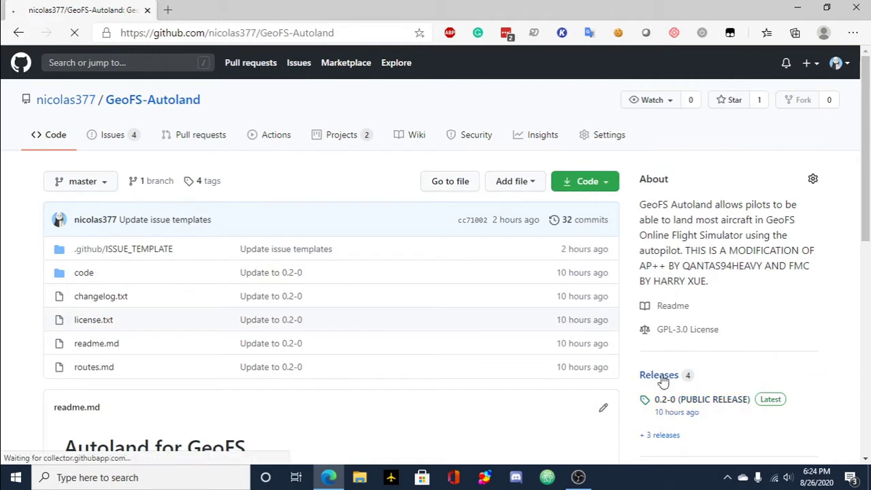
Download v0.2-0-beta.zip from the assets of the 0.2-0 (PUBLIC RELEASE) release.
scroll(272, 230, "down", 2)
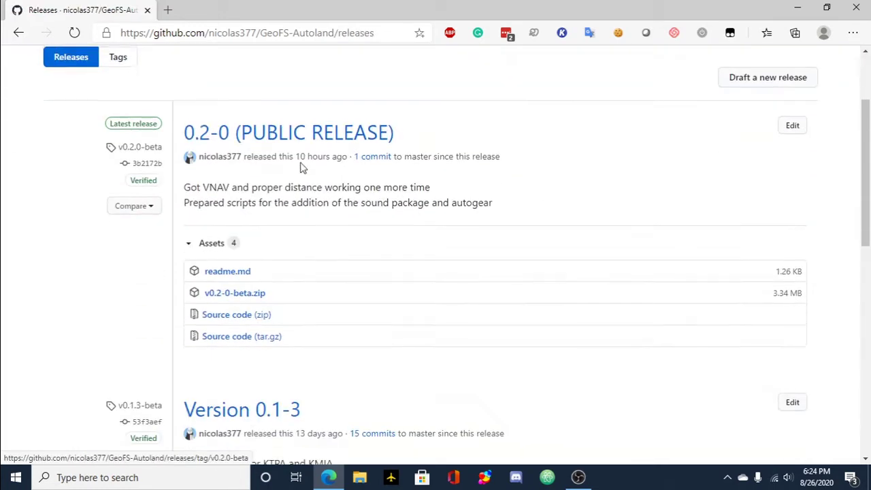
left_click_drag(399, 133, 183, 132)
left_click(576, 142)
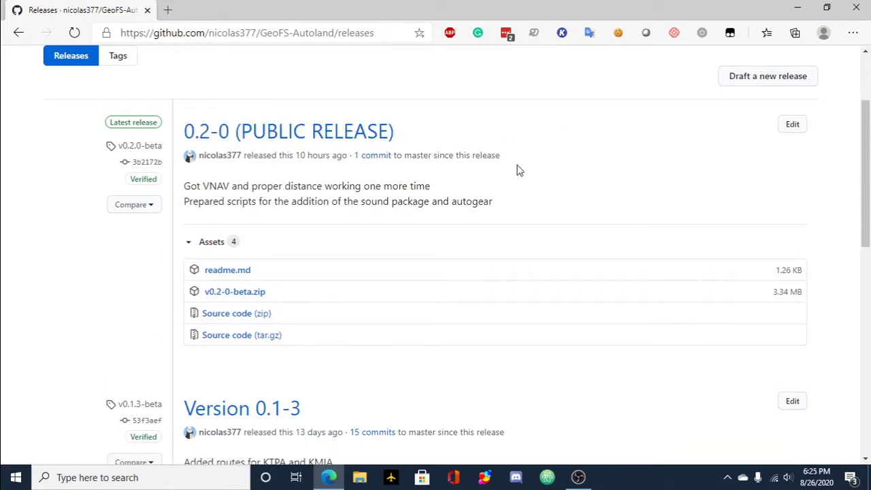
double_click(479, 155)
left_click(530, 168)
left_click_drag(399, 133, 185, 131)
left_click(528, 140)
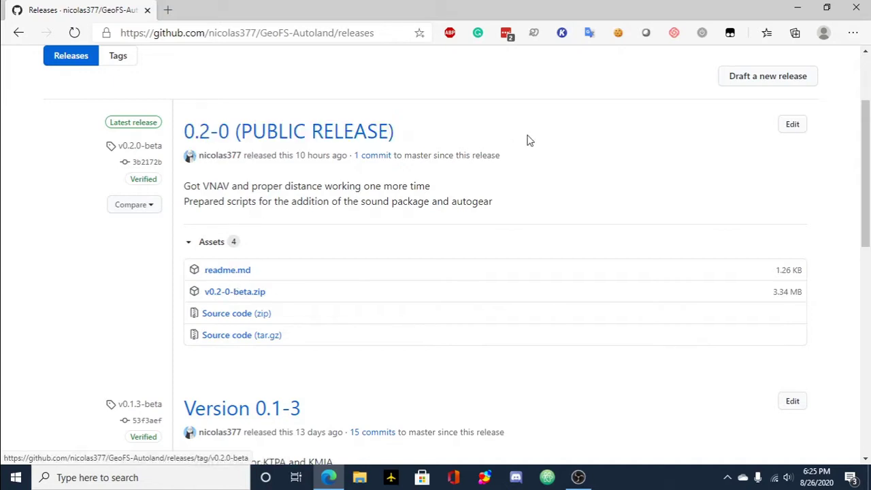
left_click(249, 294)
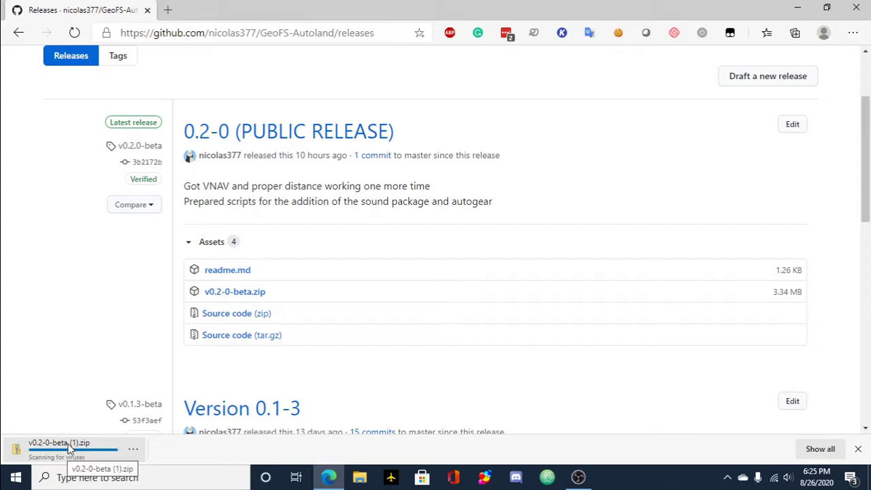
Switch to File Explorer and open the v0.2-0-beta (1) archive from the Downloads folder, using File Explorer to open it.
left_click(355, 479)
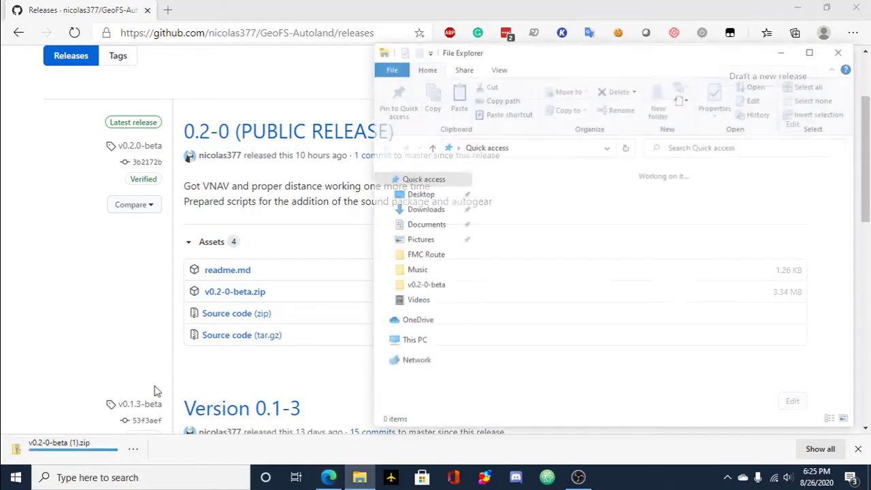
double_click(686, 198)
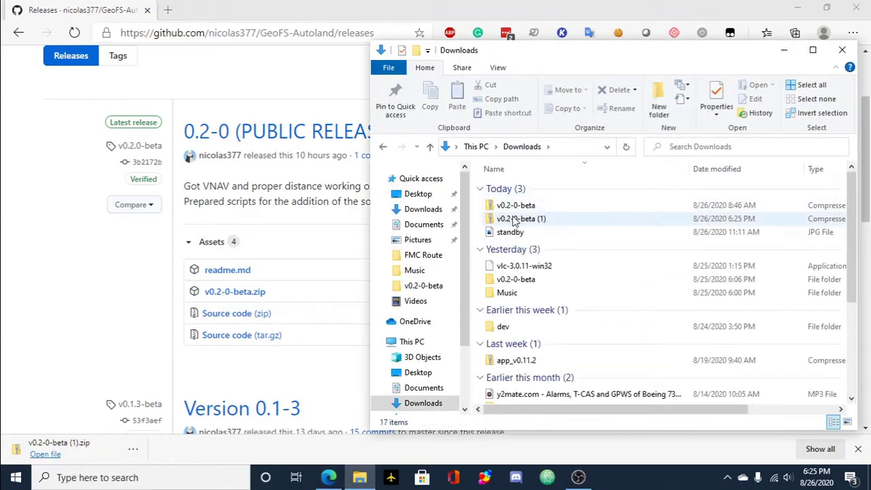
left_click(514, 219)
double_click(514, 220)
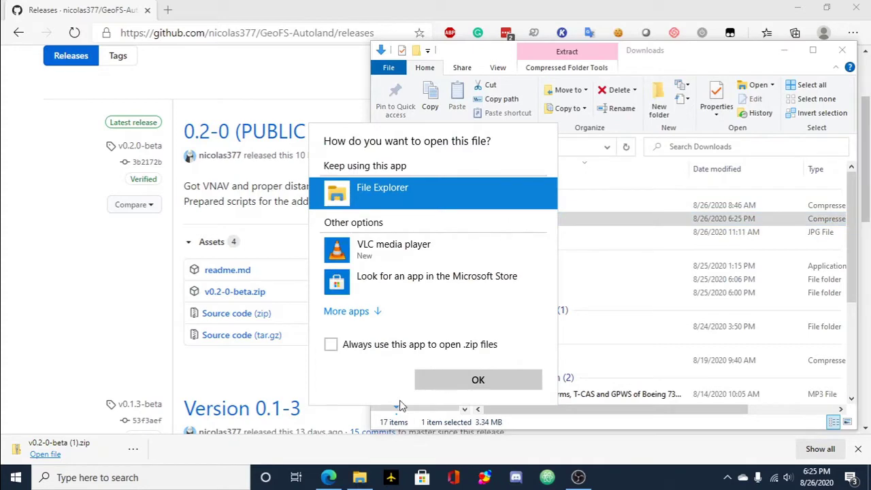
left_click(475, 376)
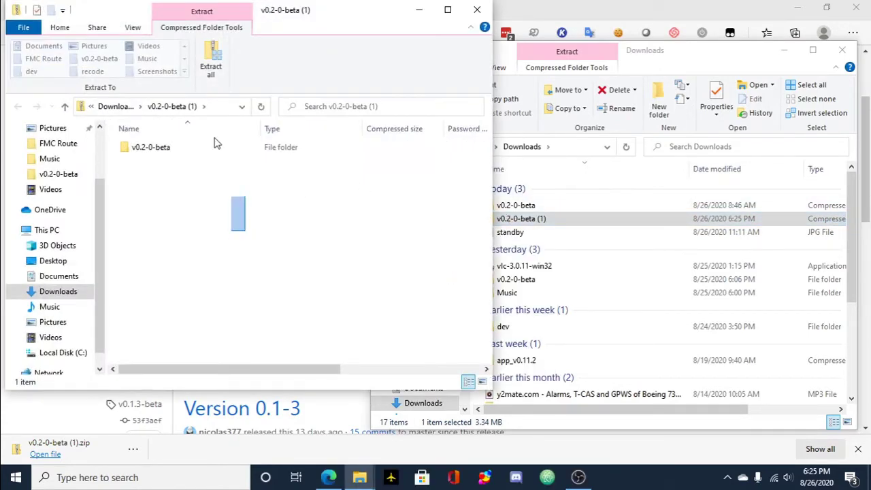
Look inside the archive's v0.2-0-beta folder, and return to the archive's top level.
left_click(215, 145)
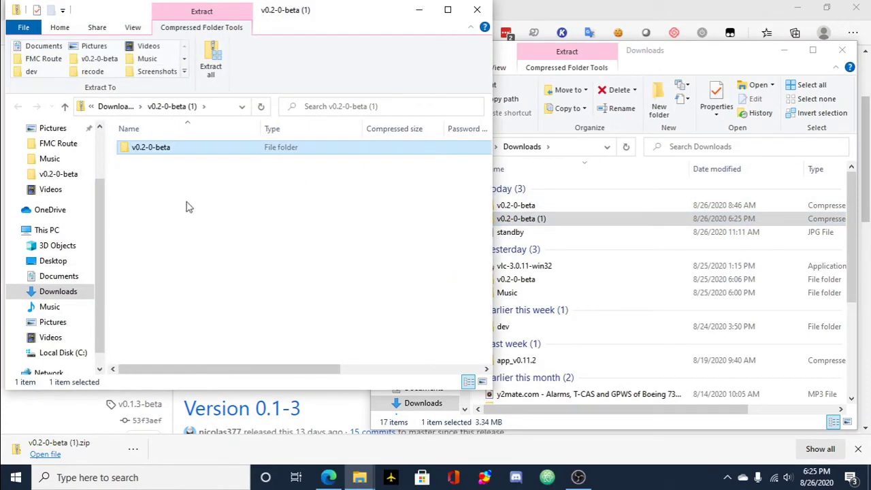
left_click_drag(161, 151, 198, 192)
double_click(191, 151)
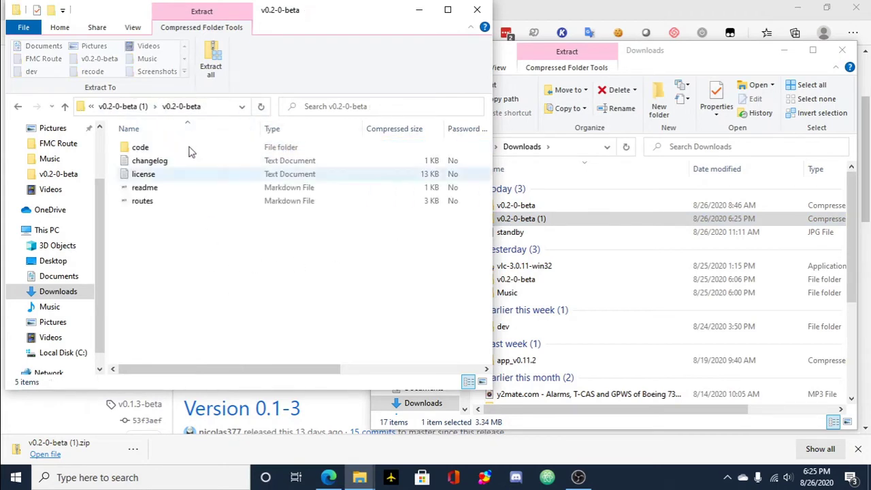
left_click(114, 106)
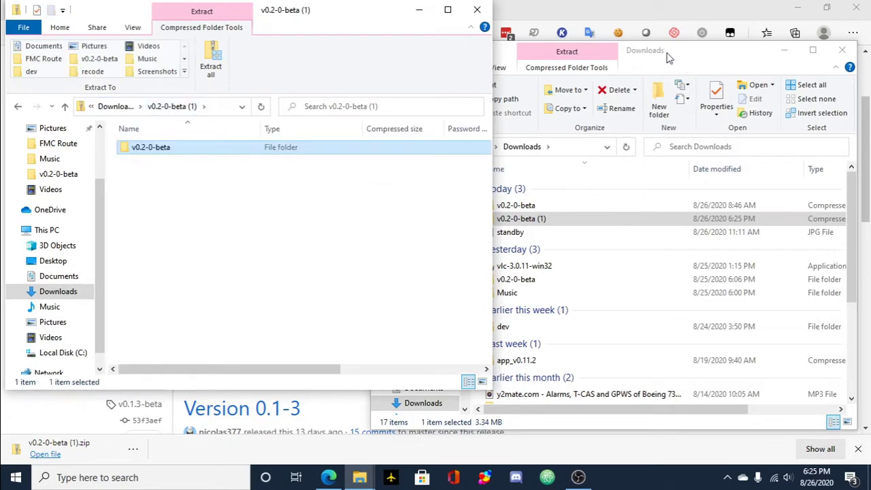
Extract the v0.2-0-beta folder from the archive to the Desktop folder.
left_click(644, 58)
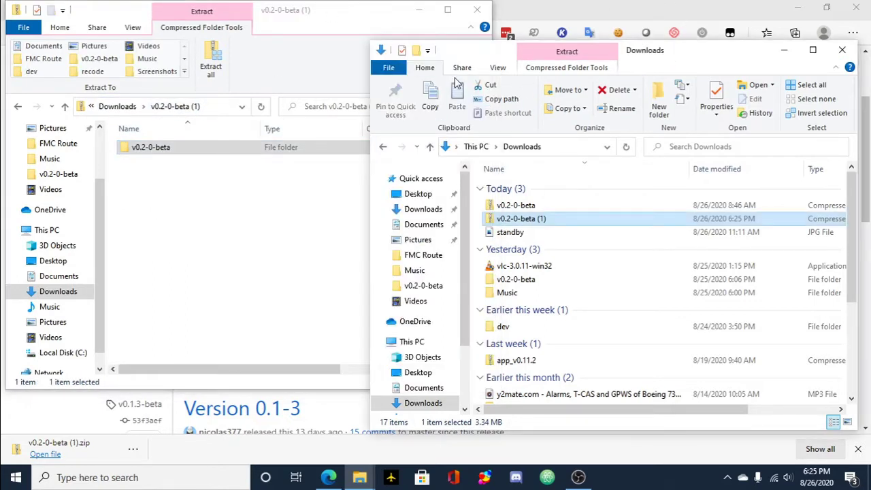
left_click(415, 194)
left_click(249, 198)
left_click_drag(211, 154, 408, 183)
left_click_drag(181, 152, 619, 310)
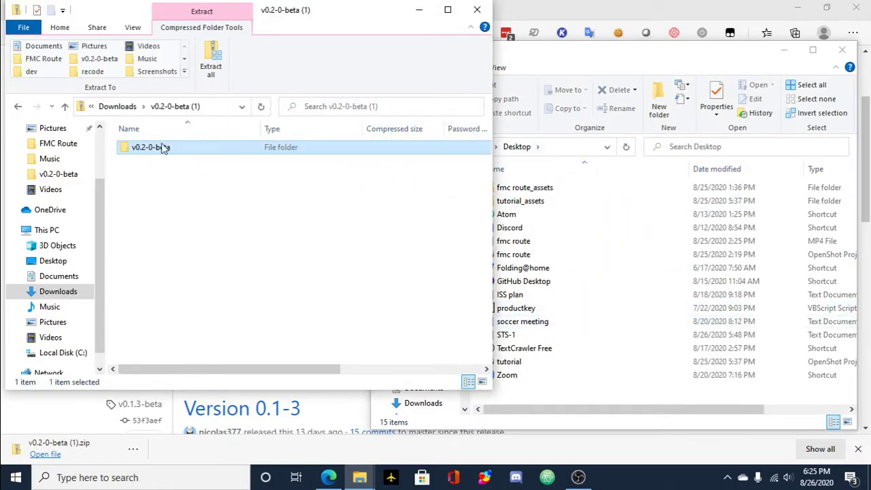
left_click_drag(163, 149, 511, 405)
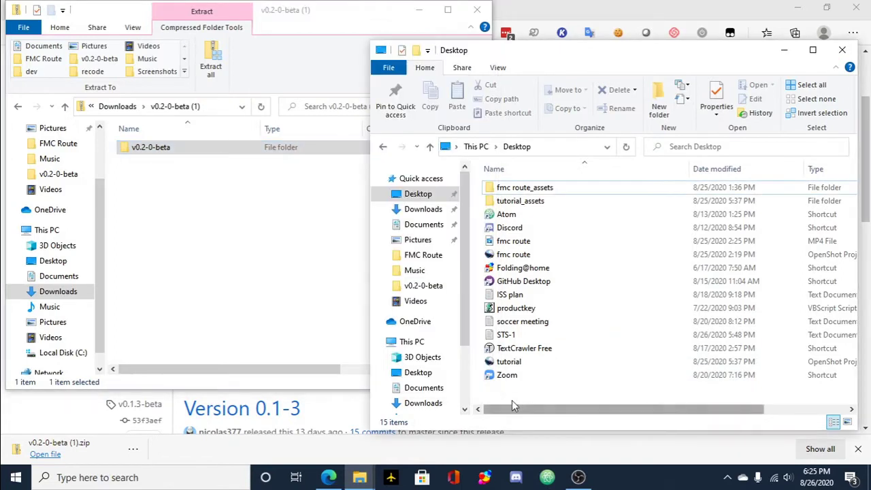
Open the extracted v0.2-0-beta folder on the desktop and go through its files.
double_click(545, 396)
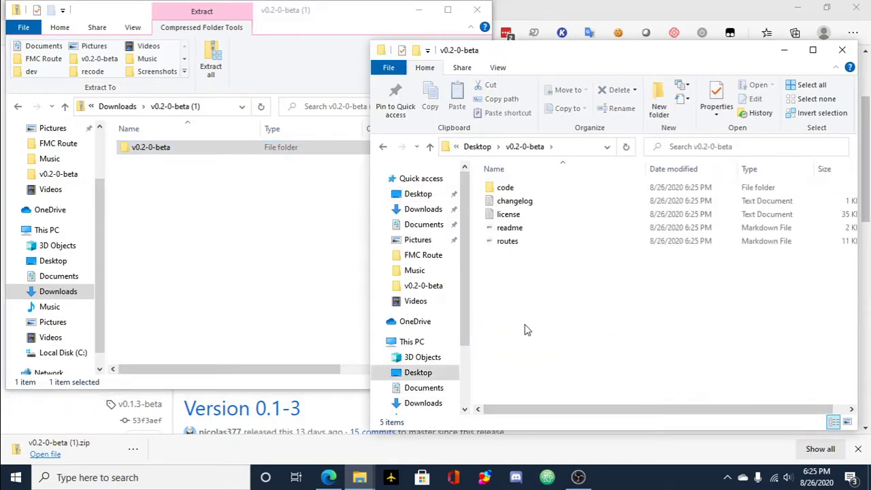
left_click_drag(526, 330, 546, 297)
left_click(505, 191)
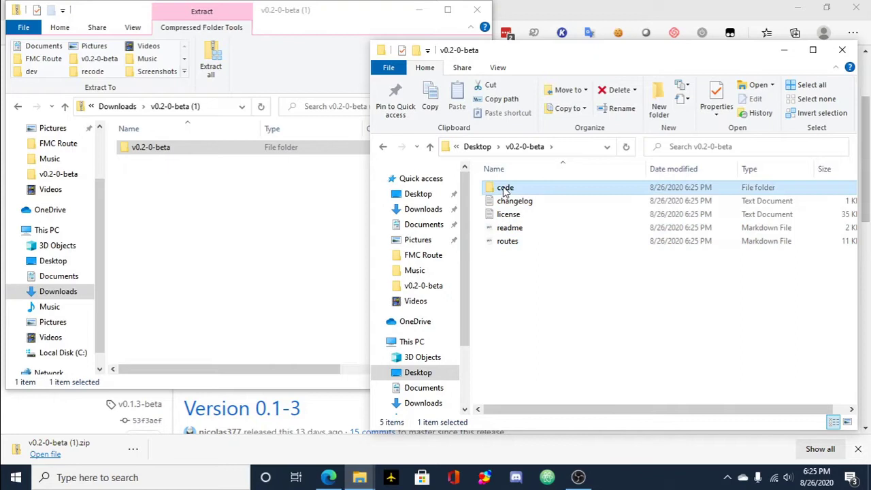
key("Down")
key("Down")
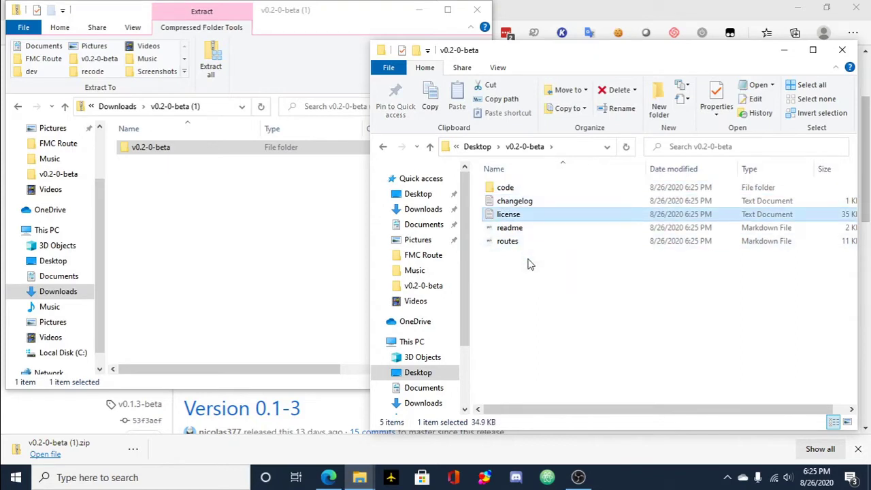
key("Down")
key("Down")
Open the code folder and examine the AP++ and FMC JavaScript files.
key("Up")
key("Up")
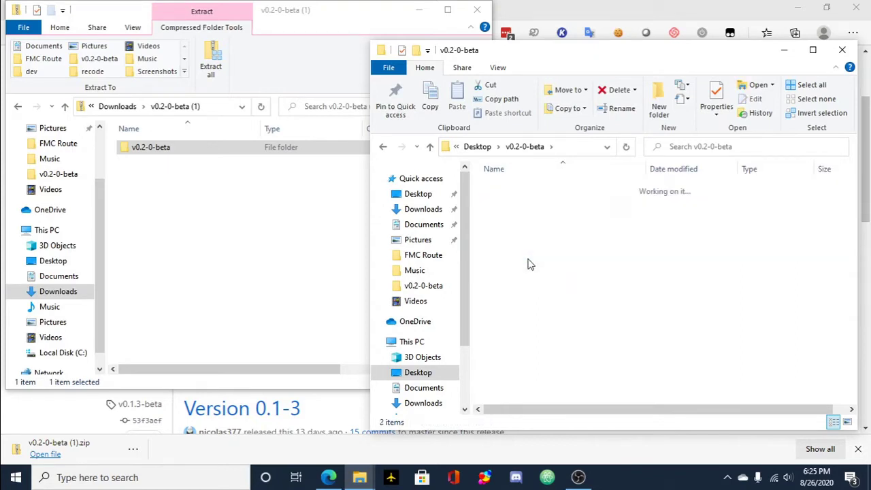
key("ctrl+a")
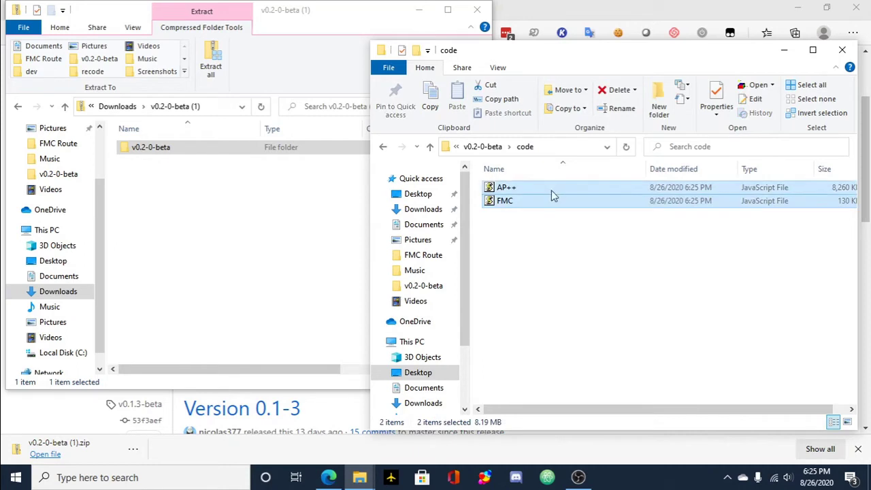
left_click(524, 251)
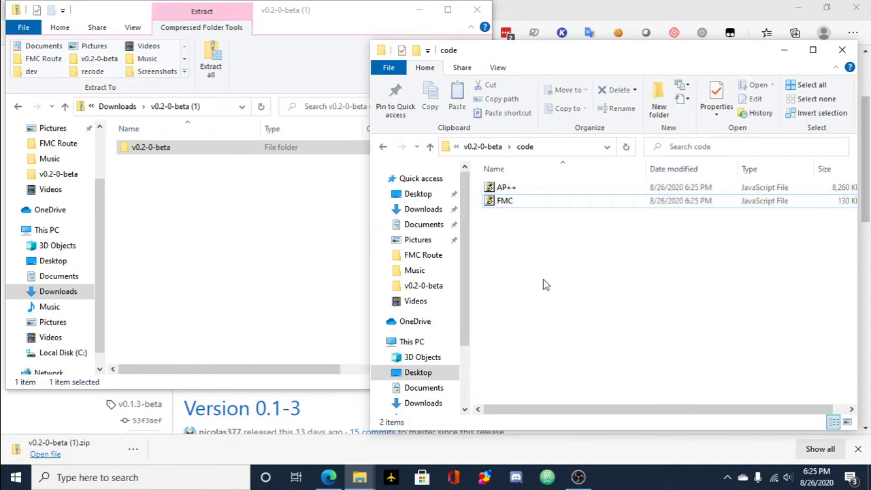
Return to the v0.2-0-beta folder, read the changelog file's release notes, and close it.
key("alt+Left")
key("Down")
key("Return")
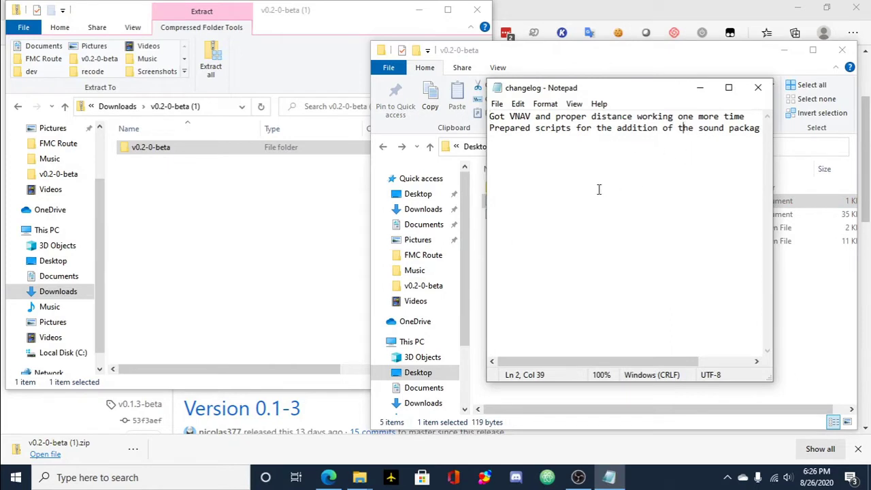
key("ctrl+a")
key("Down")
key("ctrl+a")
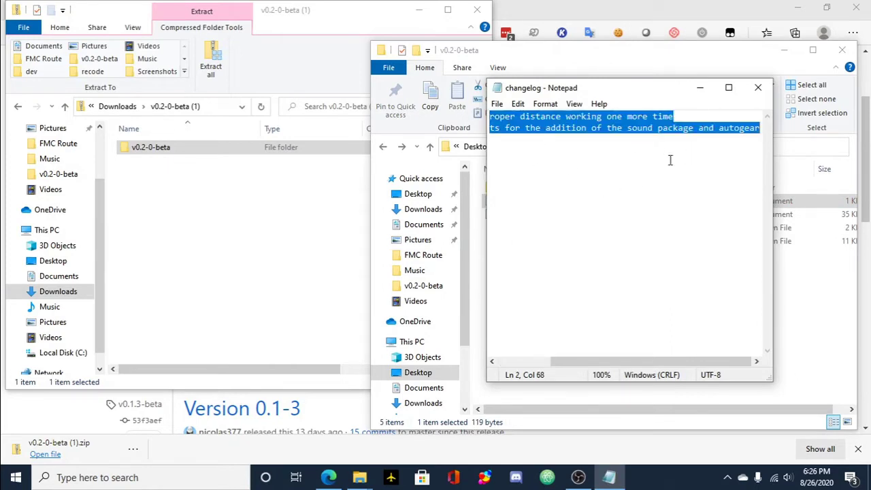
key("Up")
key("ctrl+a")
key("ctrl+Home")
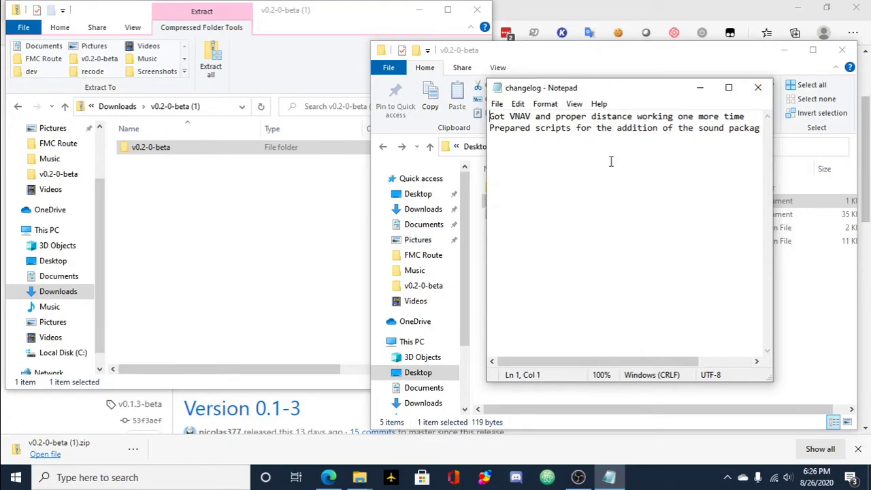
key("alt+F4")
View the license file and close it, leaving the readme file selected in the v0.2-0-beta folder.
key("Down")
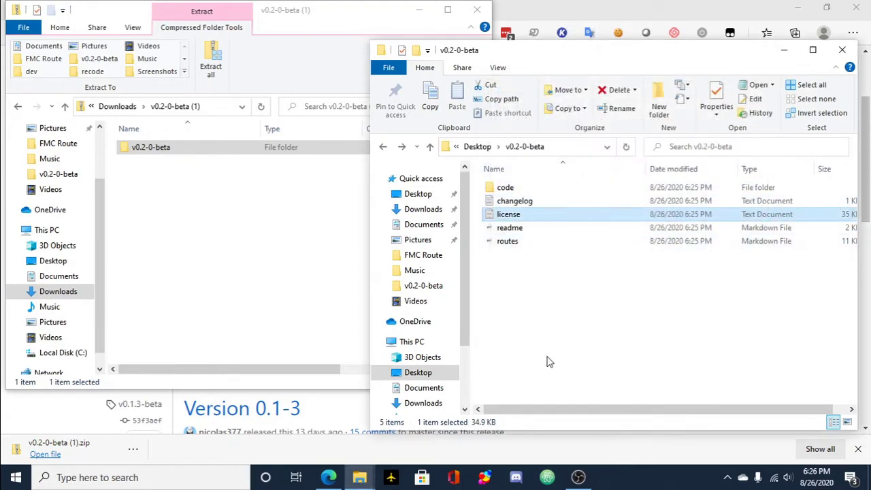
key("Return")
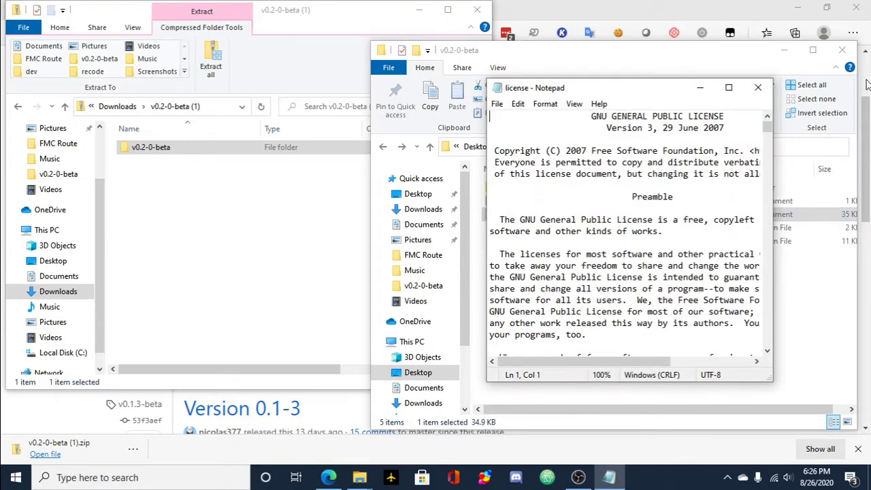
left_click(757, 87)
key("Down")
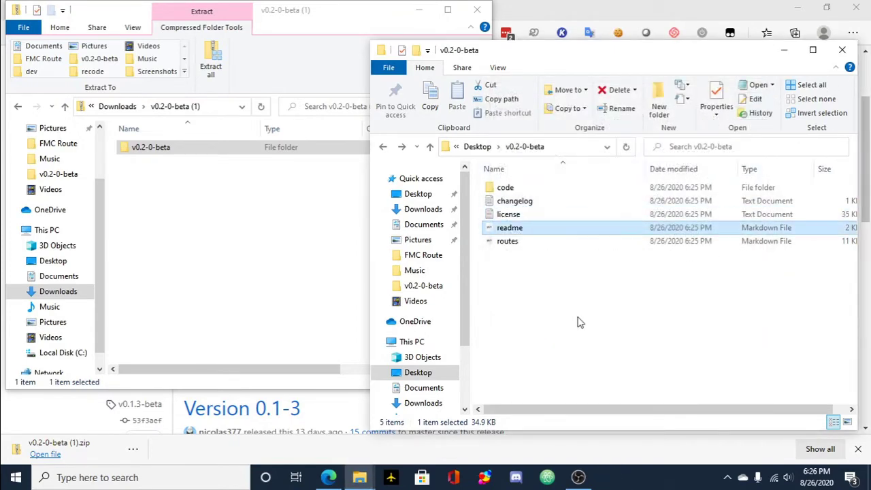
key("Down")
key("Up")
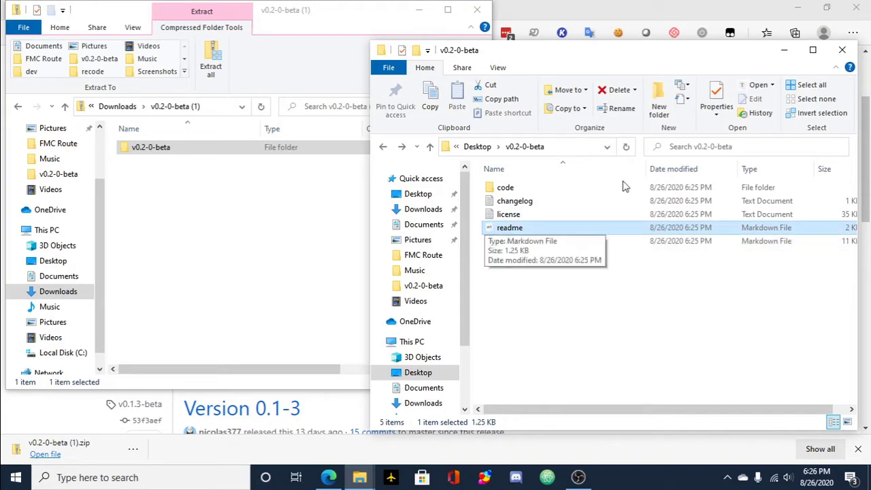
Switch back to Edge and view the How to install section of readme.md in the GeoFS-Autoland repository.
left_click(576, 4)
scroll(75, 180, "up", 2)
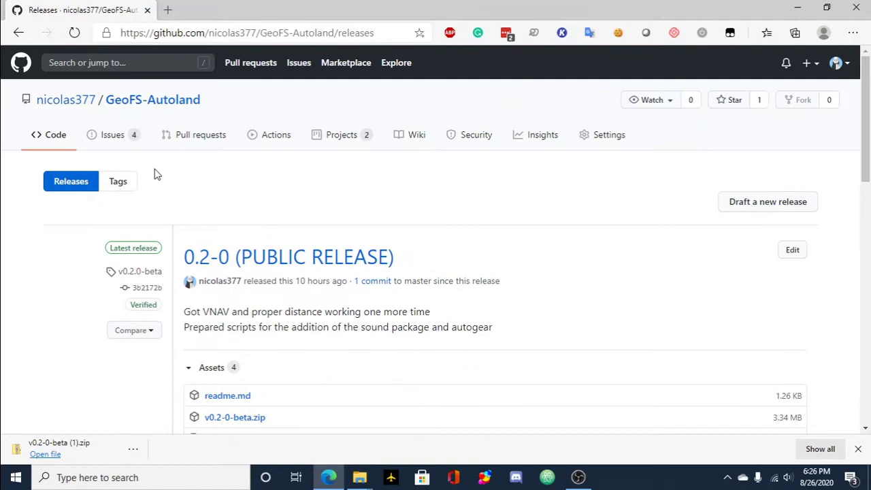
left_click(134, 99)
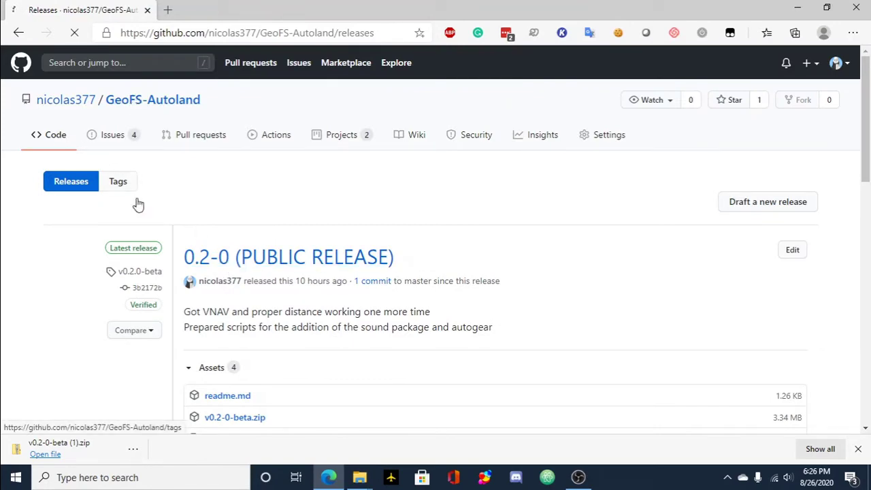
left_click(75, 340)
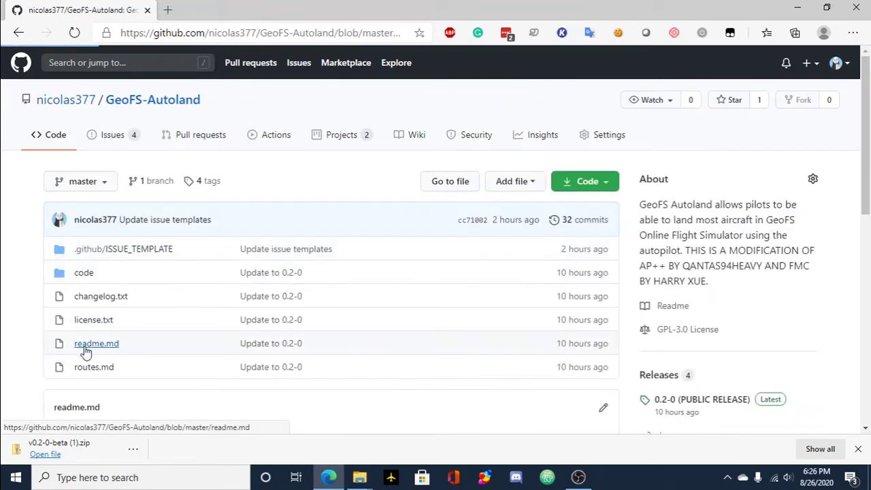
scroll(86, 235, "down", 3)
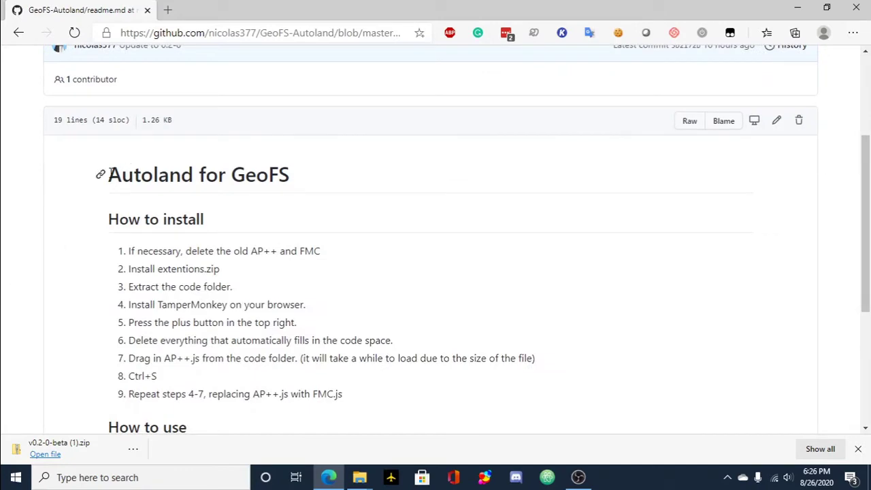
Highlight the How to install instructions in the GitHub readme and return to the beginning of the page.
left_click_drag(109, 173, 476, 405)
left_click(429, 339)
scroll(4, 297, "up", 4)
View the typora.io website in a new browser tab and close that tab.
key("ctrl+t")
type("typora.io")
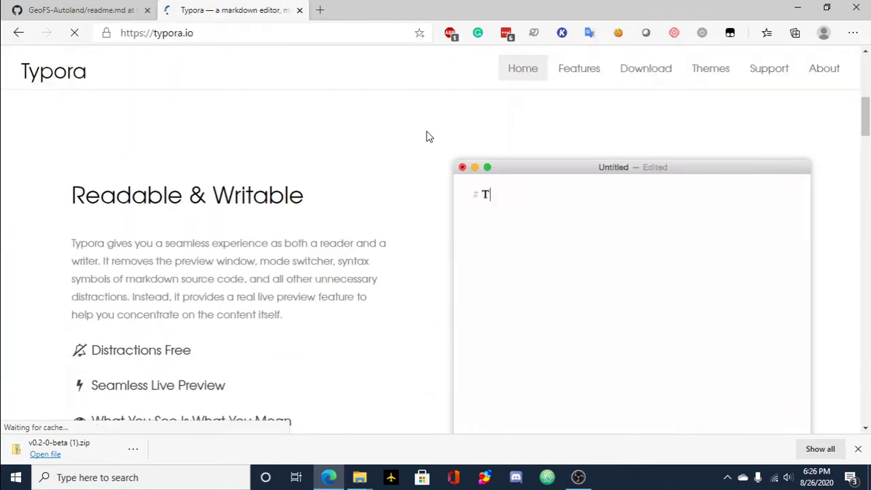
key("ctrl+w")
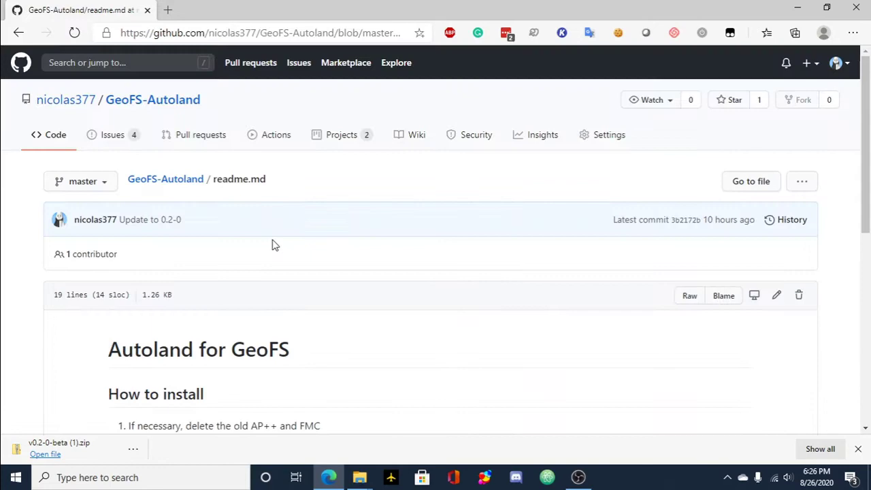
Dismiss the browser's download bar and switch to the v0.2-0-beta folder in File Explorer.
key("alt+Tab")
key("alt+Tab")
left_click(857, 449)
key("alt+Tab")
left_click(554, 275)
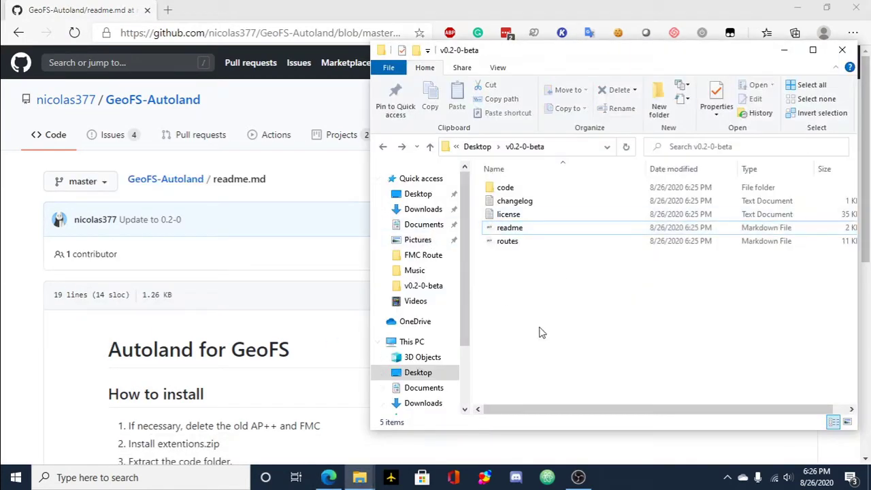
Open the readme file from the v0.2-0-beta folder, review its How to install steps, and close it.
left_click_drag(541, 331, 538, 182)
left_click(565, 355)
left_click_drag(531, 283, 517, 238)
double_click(516, 227)
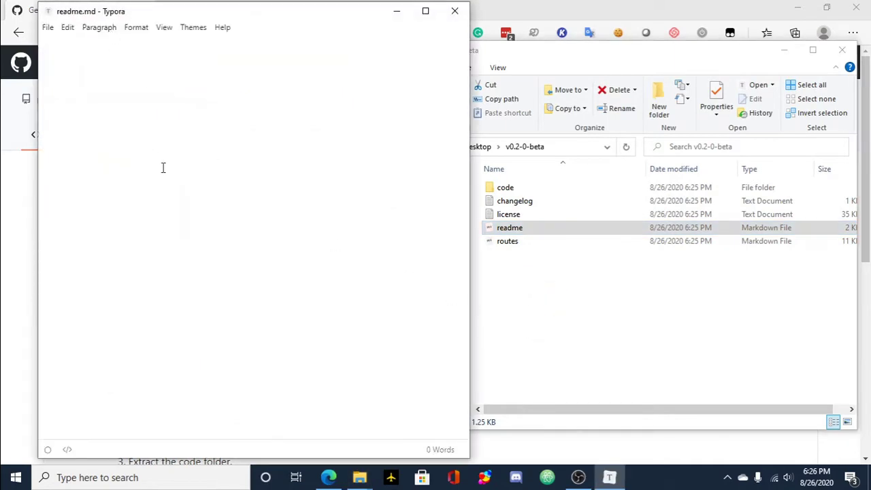
scroll(204, 143, "down", 5)
scroll(214, 232, "up", 5)
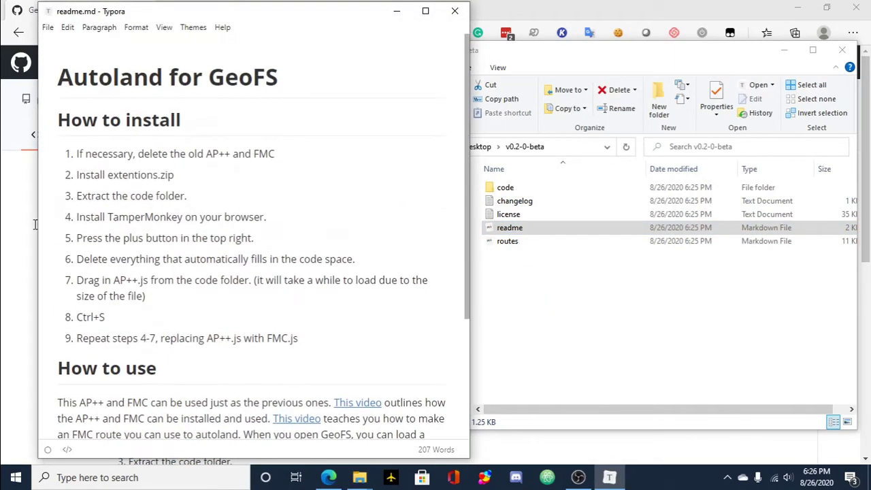
left_click_drag(77, 153, 336, 360)
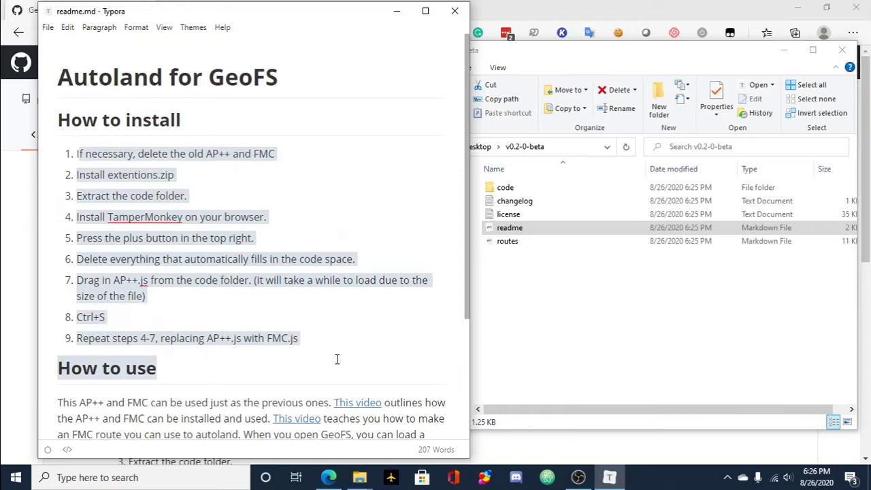
left_click(345, 339)
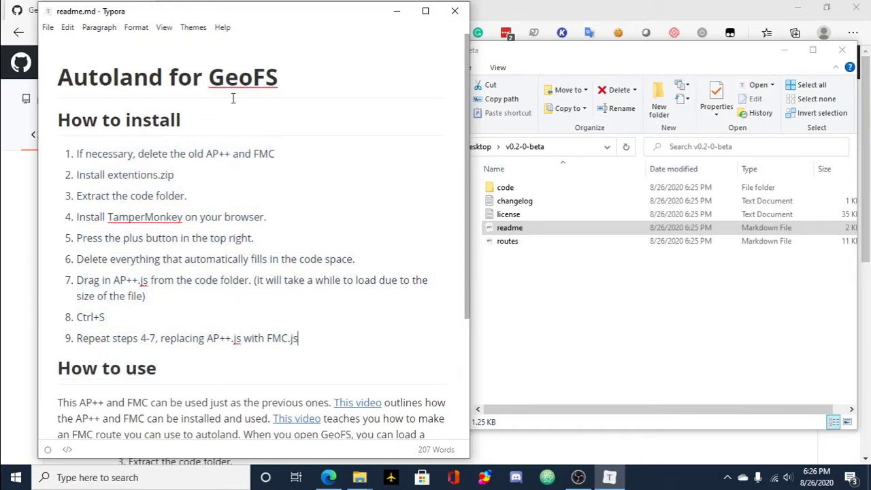
left_click(454, 11)
Open the routes file, look through its airport route entries, and close it.
double_click(507, 241)
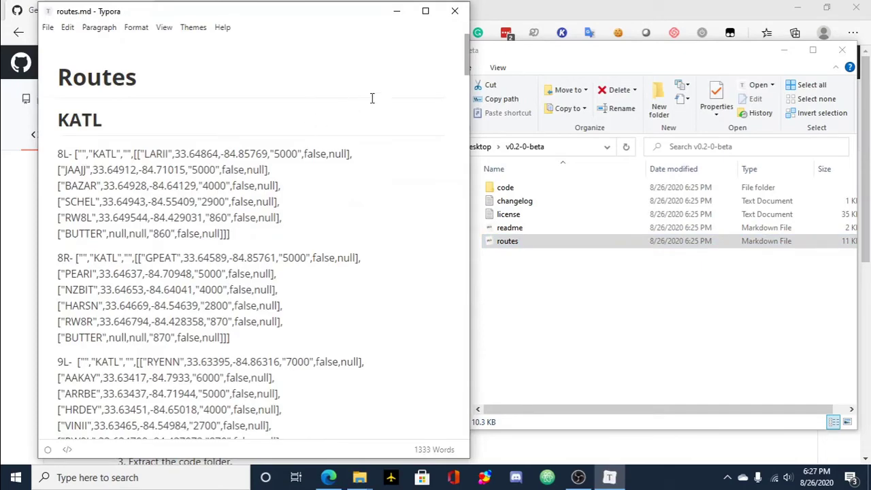
left_click_drag(465, 62, 434, 33)
left_click(455, 11)
left_click(497, 345)
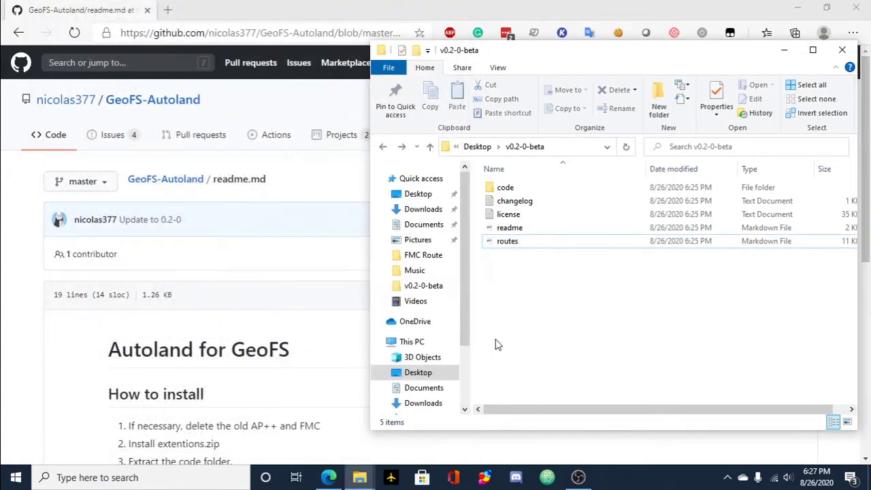
Switch back to Edge and open a new browser tab.
left_click_drag(558, 304, 552, 183)
left_click(519, 297)
left_click(3, 266)
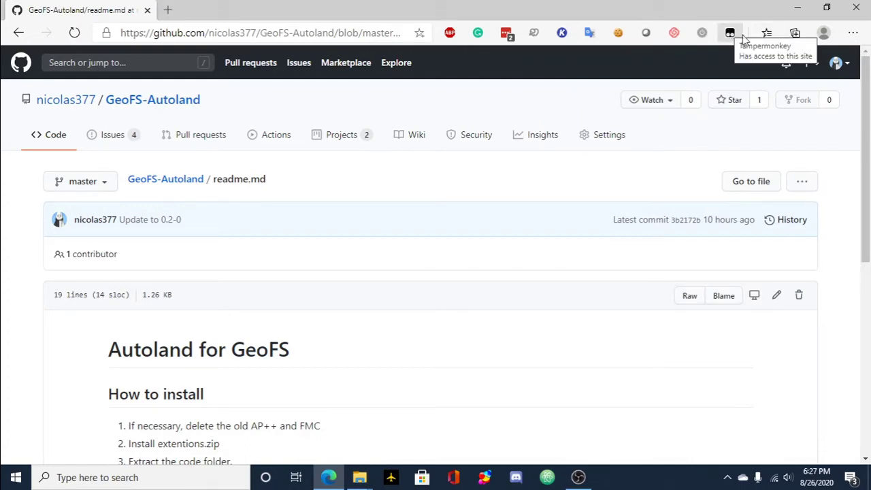
key("ctrl+t")
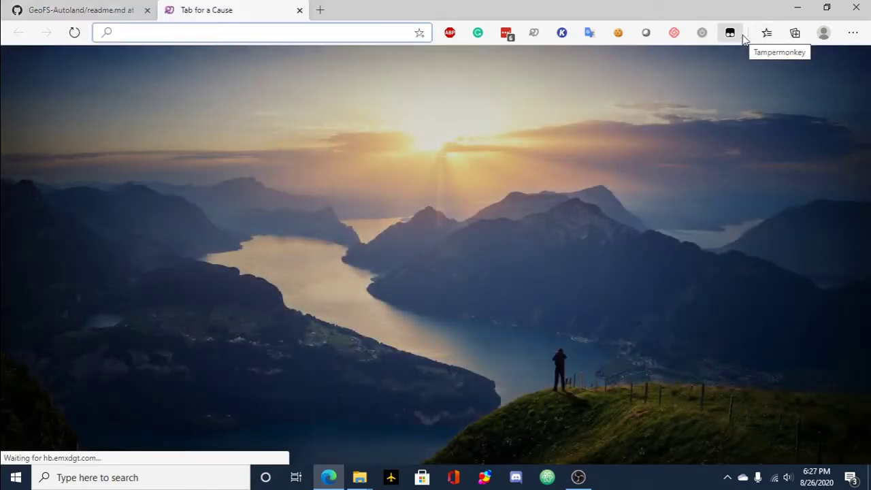
type("google ")
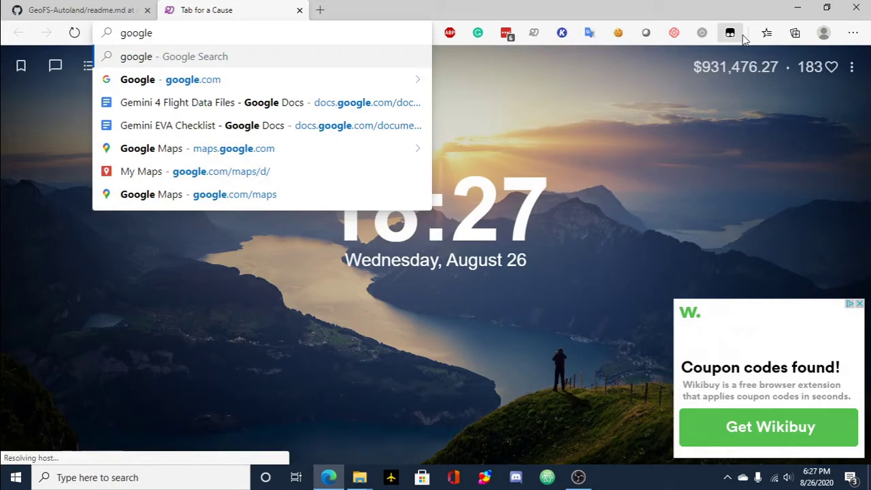
type("pl")
key("BackSpace")
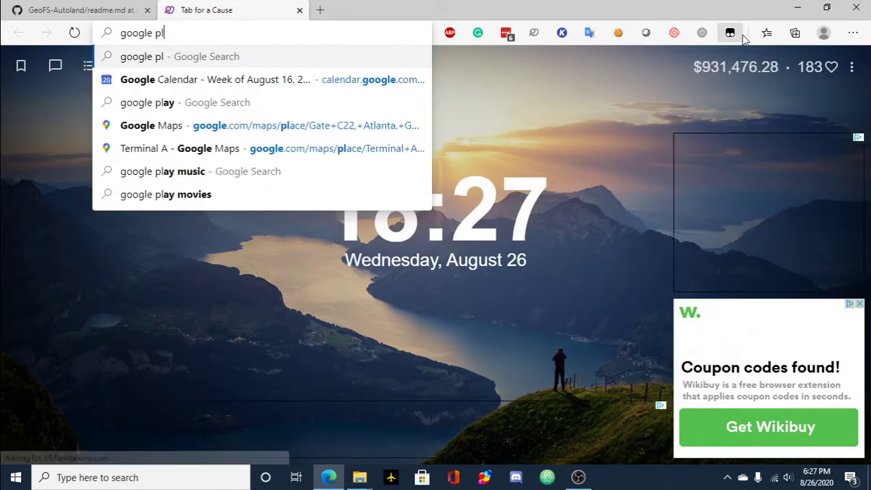
key("BackSpace")
key("BackSpace")
key("BackSpace")
key("ctrl+a")
Search Google for "chrome web store" and open the Chrome Web Store from the results.
type("chrome ")
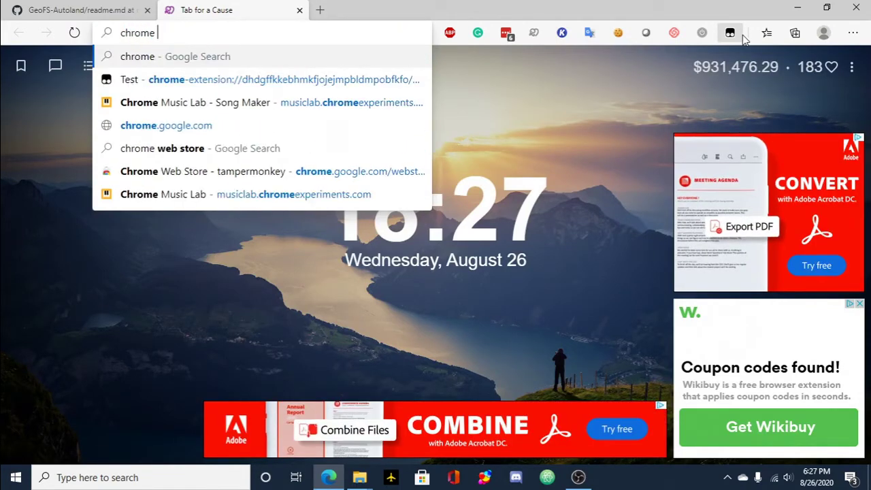
type("we")
key("Return")
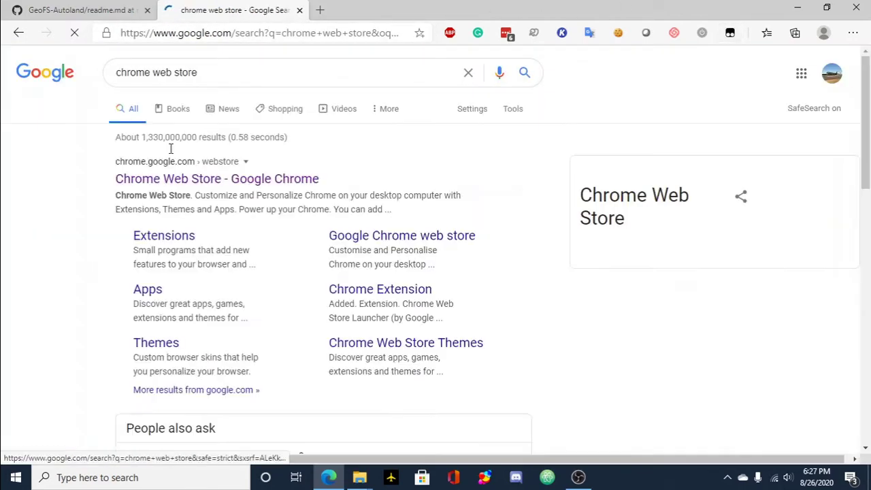
left_click(178, 180)
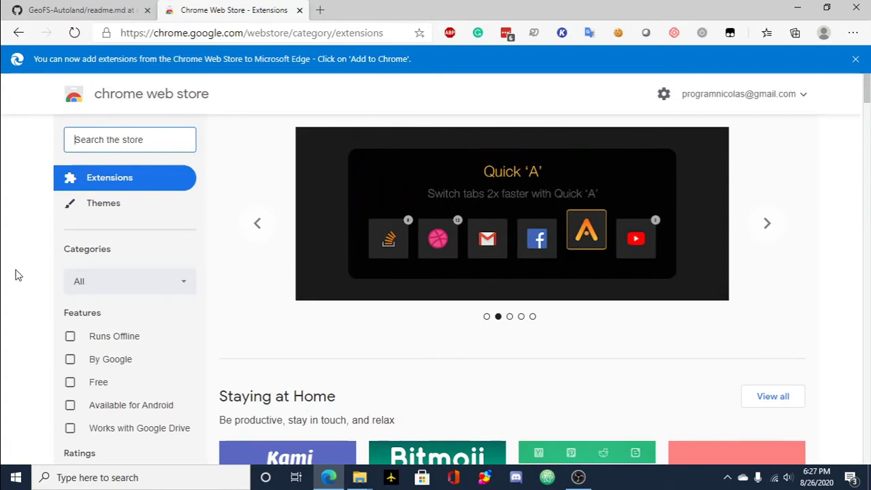
Search the store for tampermonkey, view the Tampermonkey extension's page, and close the store tab.
type("tampermonkey")
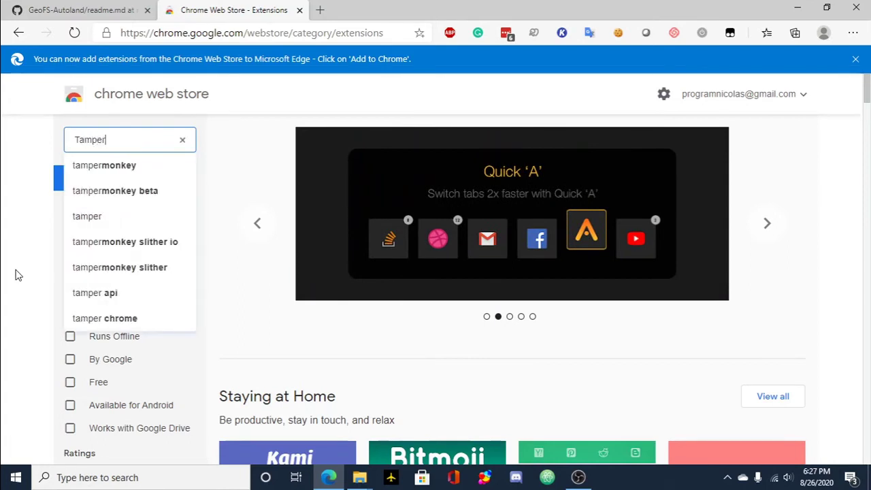
key("Return")
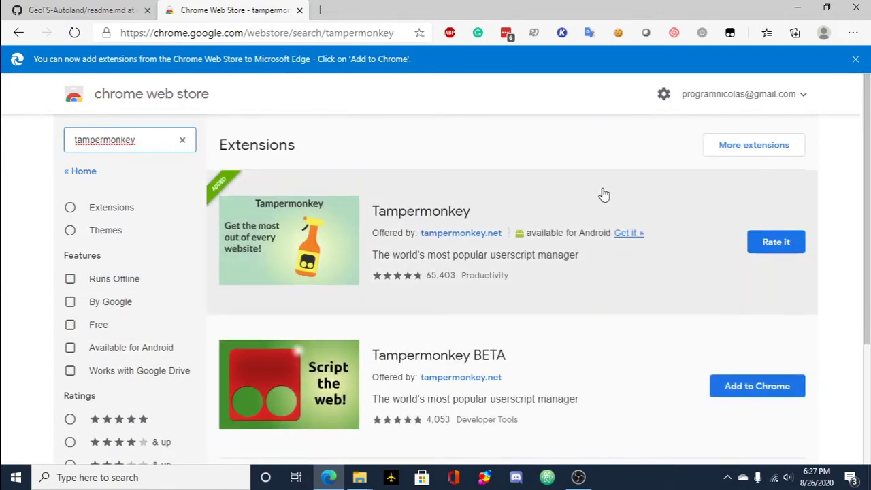
left_click(544, 188)
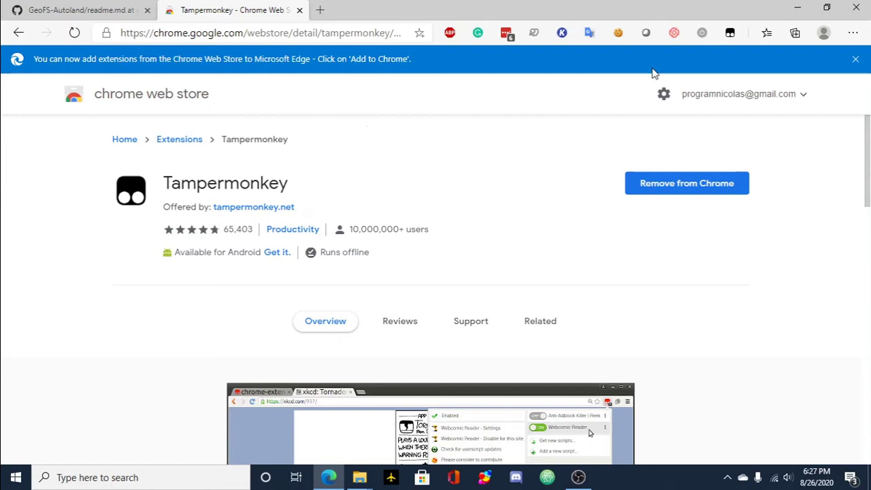
key("ctrl+w")
Open the Tampermonkey extension's dashboard of installed userscripts.
left_click(730, 33)
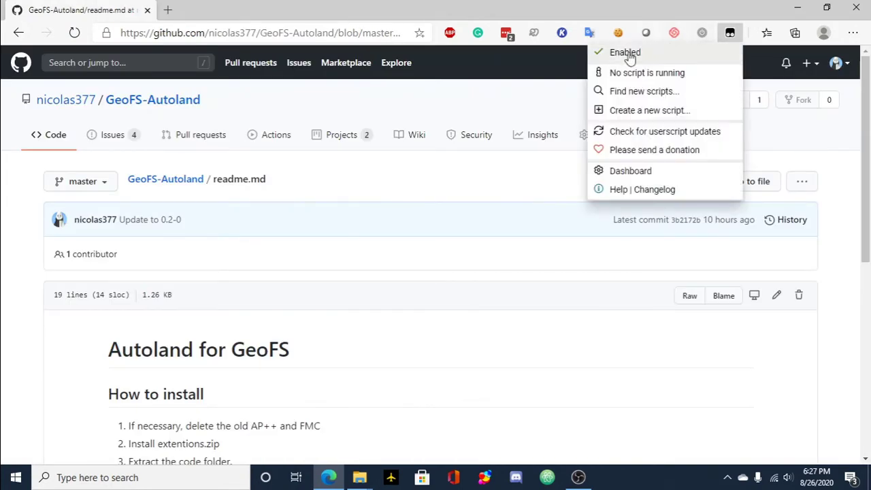
left_click(611, 172)
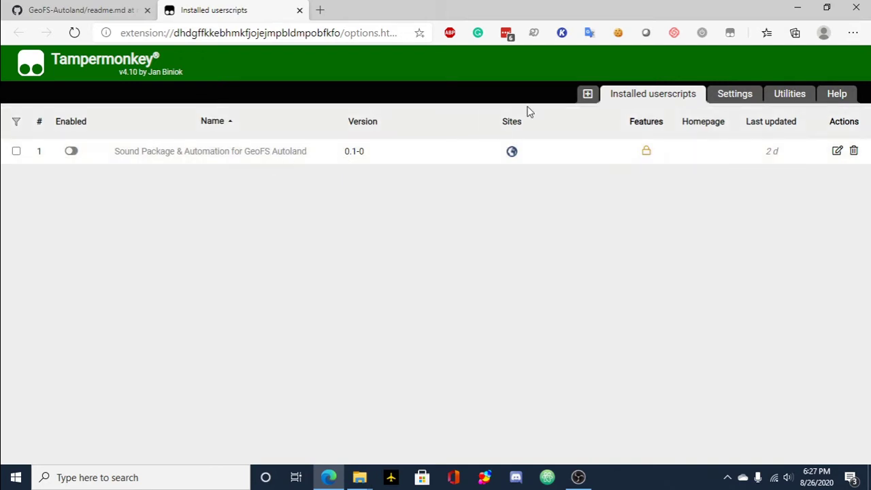
left_click(587, 95)
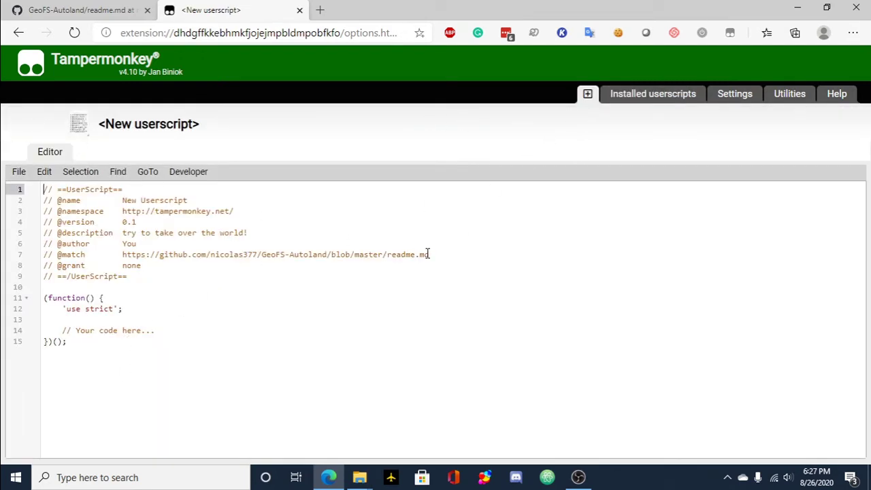
key("ctrl+Tab")
key("ctrl+Tab")
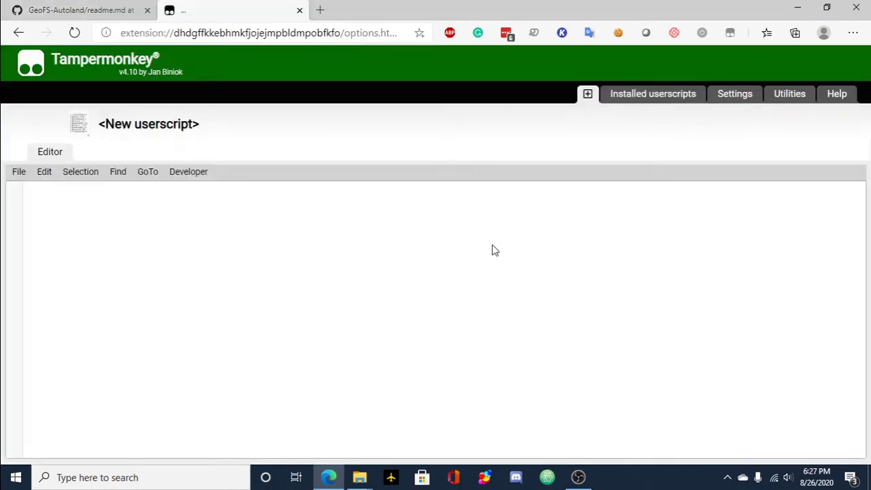
left_click(627, 93)
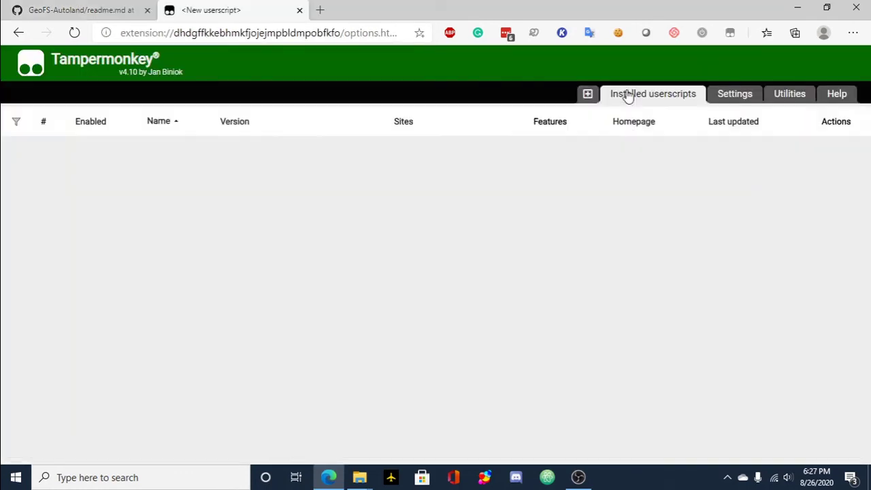
Create a new userscript and delete all of its default template code.
left_click(588, 94)
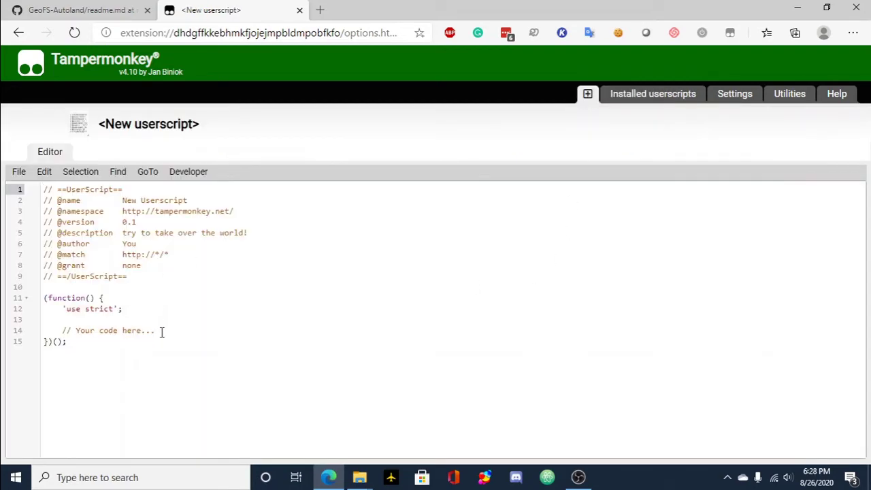
left_click_drag(164, 357, 4, 173)
key("BackSpace")
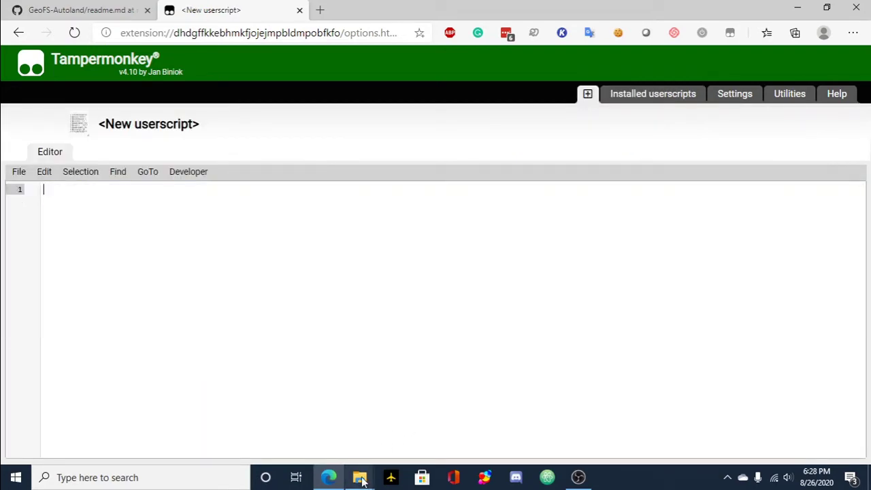
Load the AP++ JavaScript file from the v0.2-0-beta code folder into the empty userscript and save it.
mouse_move(359, 477)
left_click(283, 411)
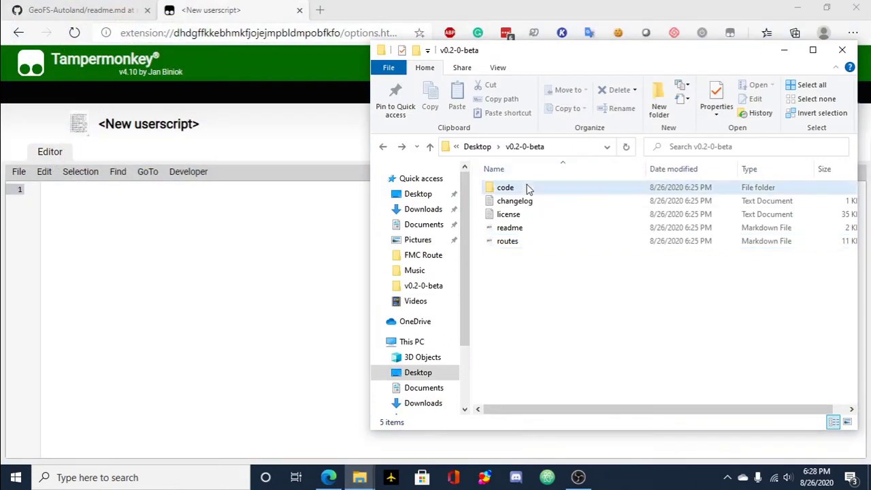
double_click(517, 187)
left_click(531, 192)
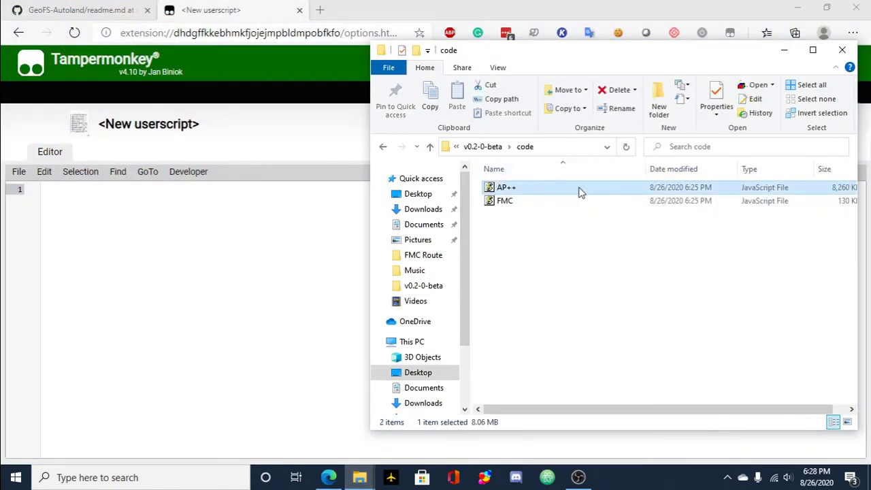
left_click_drag(595, 188, 171, 369)
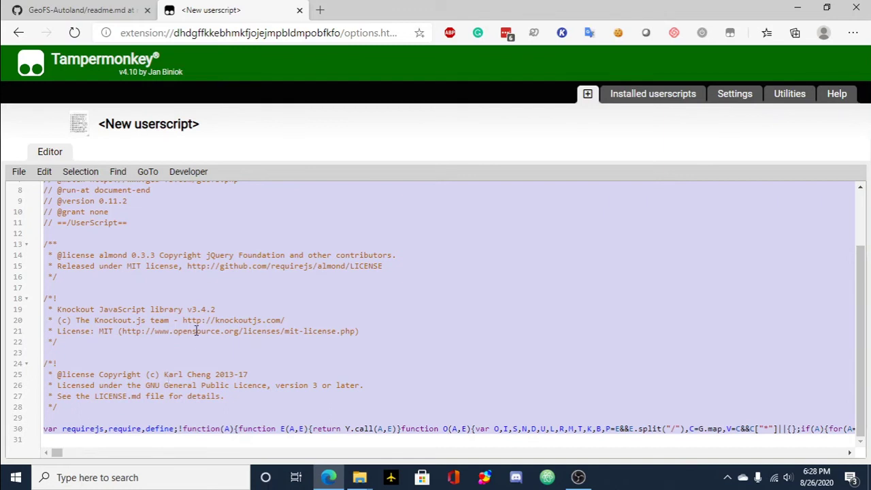
key("ctrl+Home")
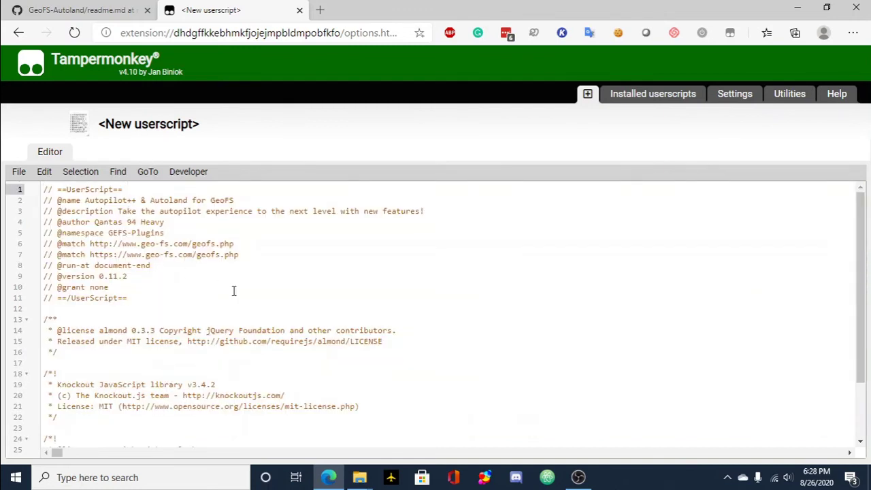
key("ctrl+s")
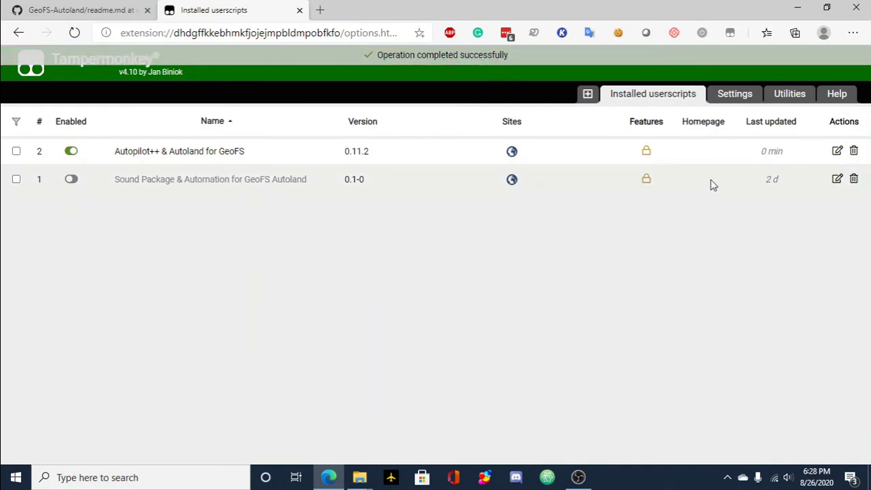
Create a second userscript and clear its template code.
left_click(587, 95)
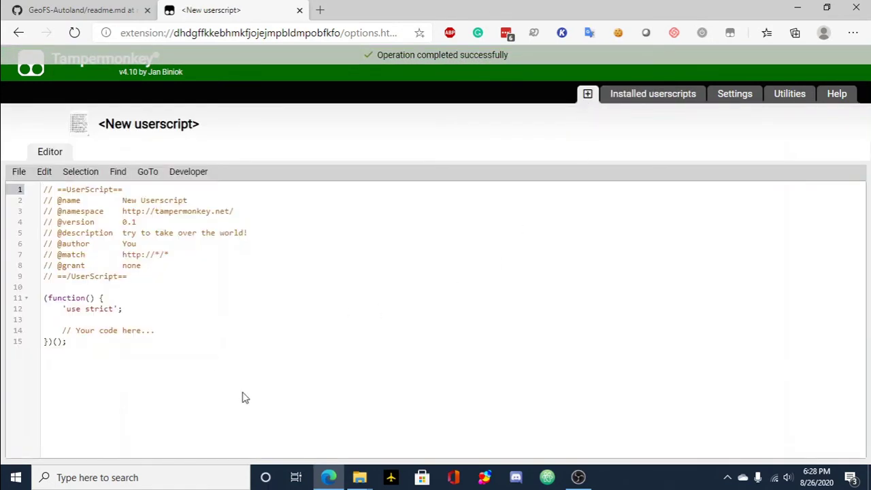
key("ctrl+a")
key("BackSpace")
Load the FMC JavaScript file from the code folder into the second userscript and save it.
key("alt+Tab")
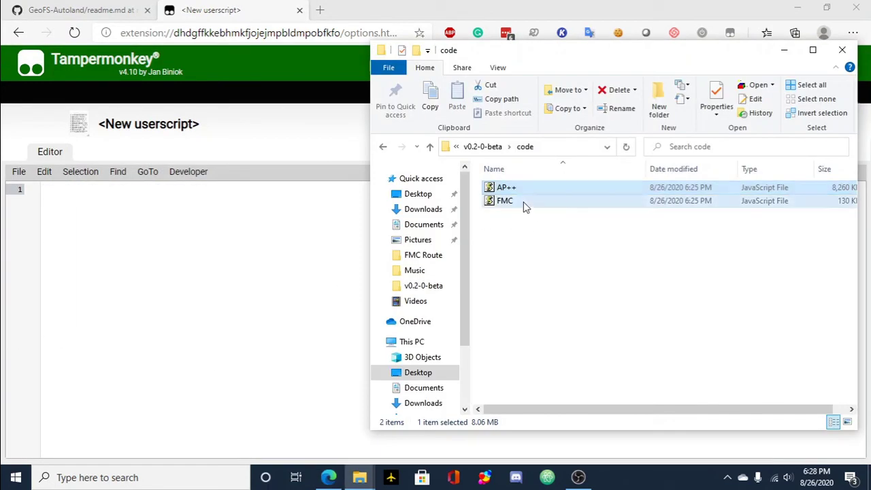
left_click_drag(524, 201, 109, 379)
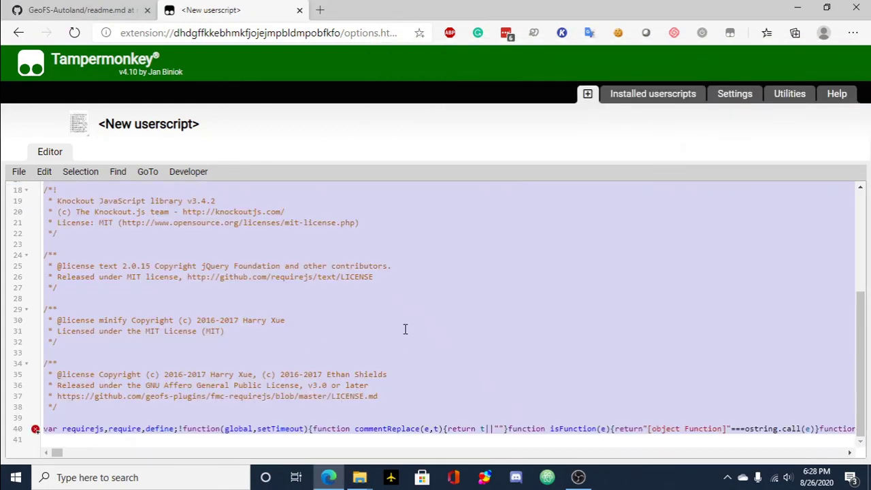
key("ctrl+Home")
key("ctrl+s")
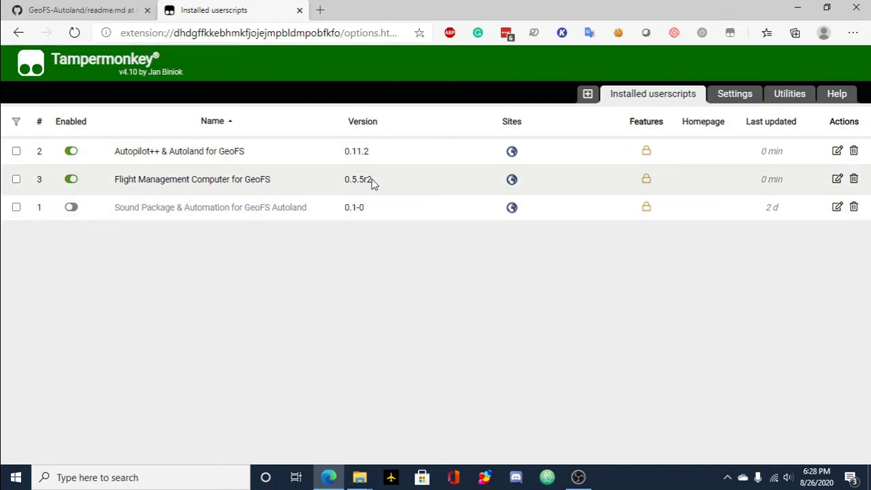
left_click_drag(372, 181, 320, 176)
left_click(334, 344)
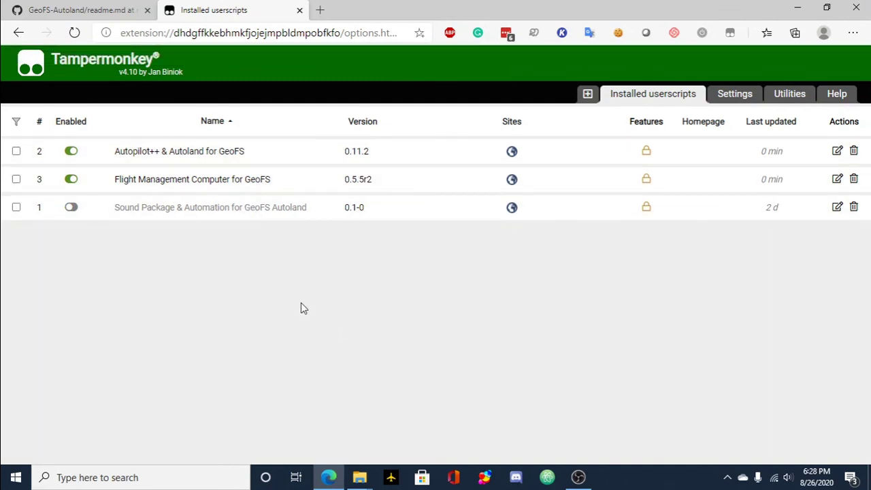